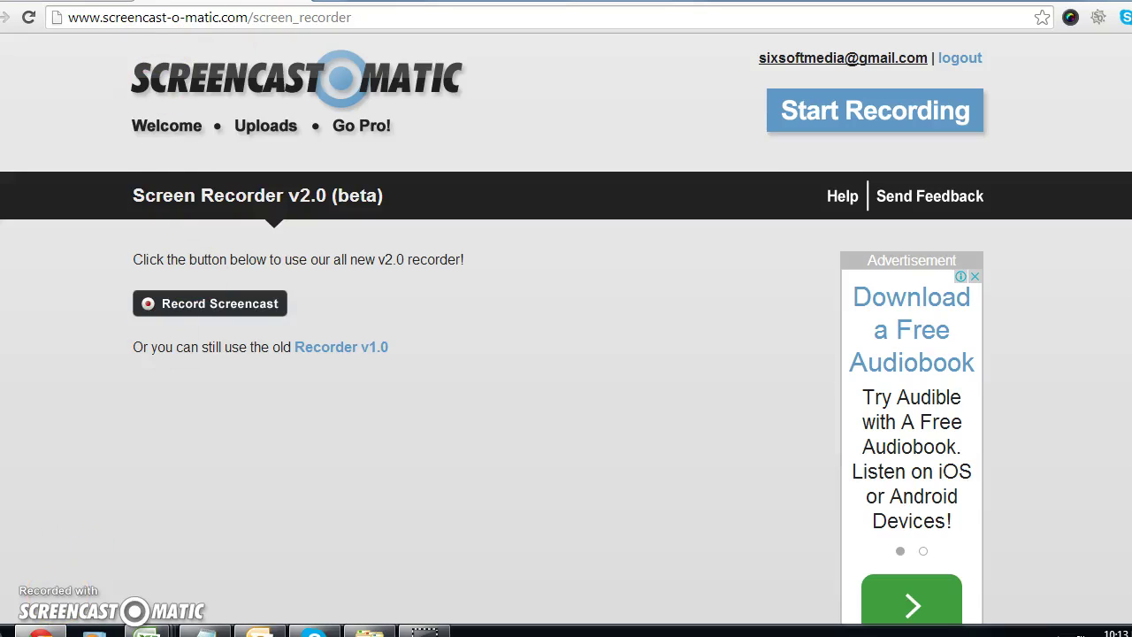
Step: Open a new Chrome tab and load google.com from the address-bar autocomplete
key("ctrl+t")
left_click(359, 89)
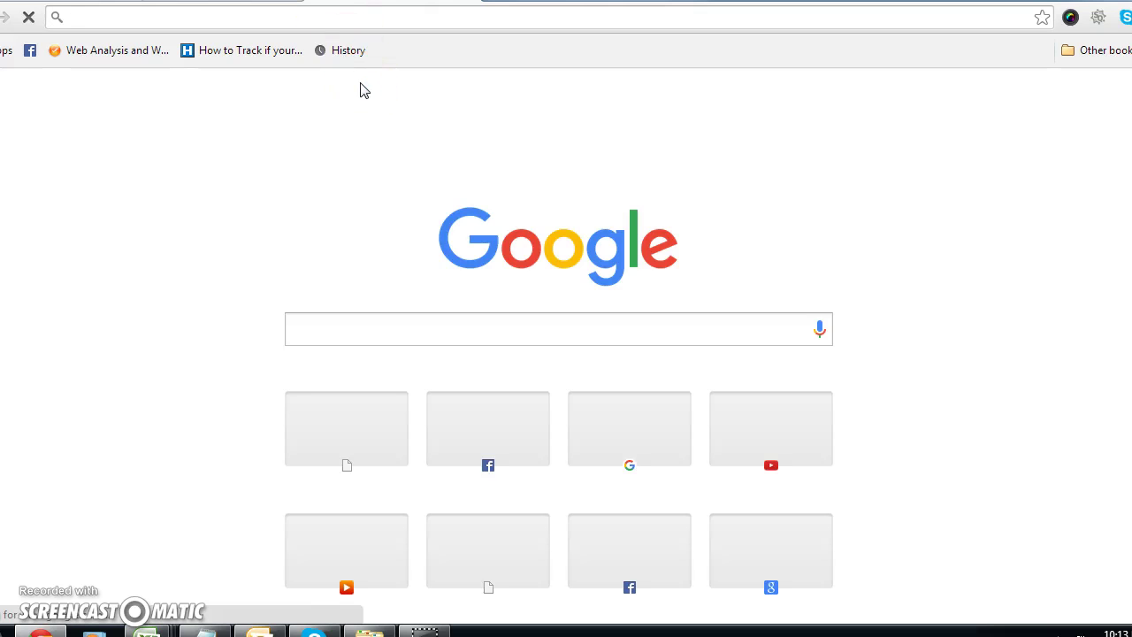
type("google.com")
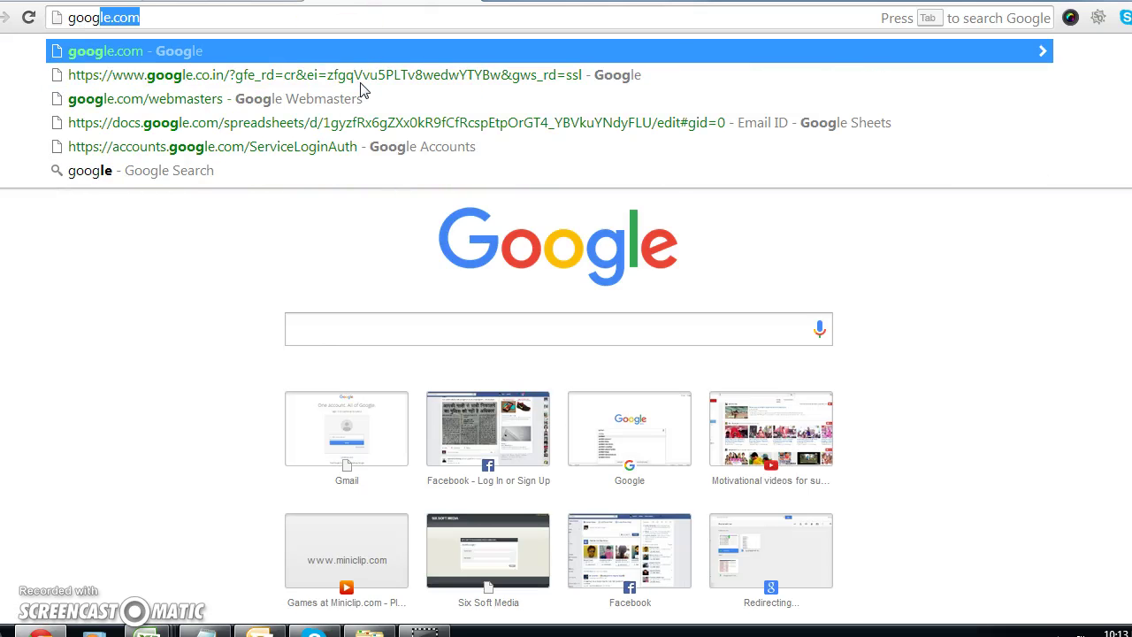
key("Return")
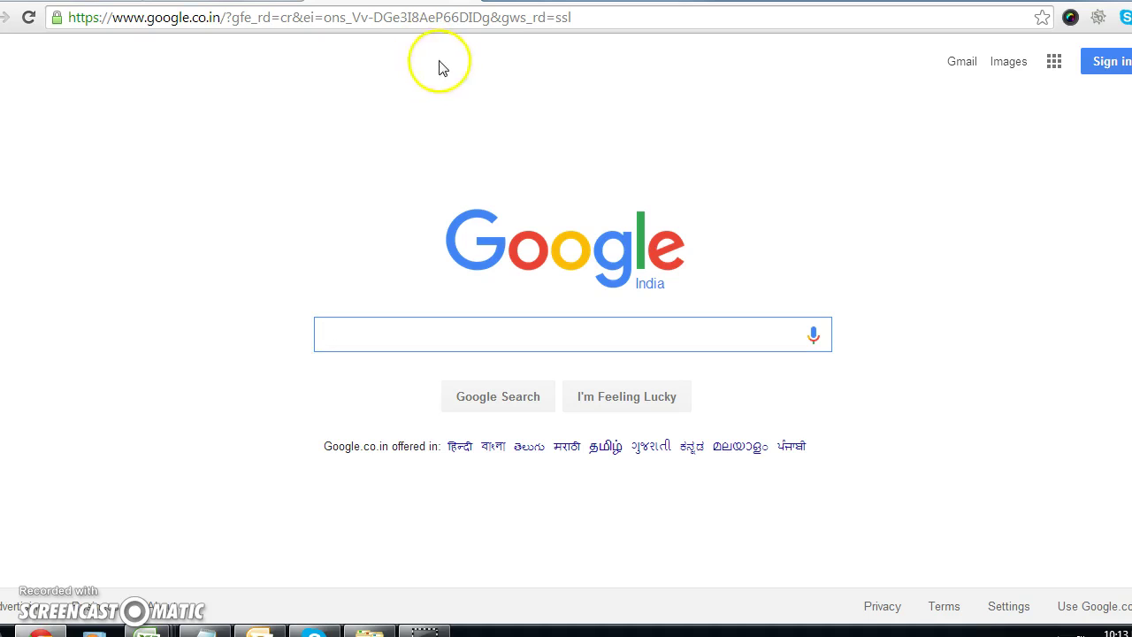
left_click(495, 26)
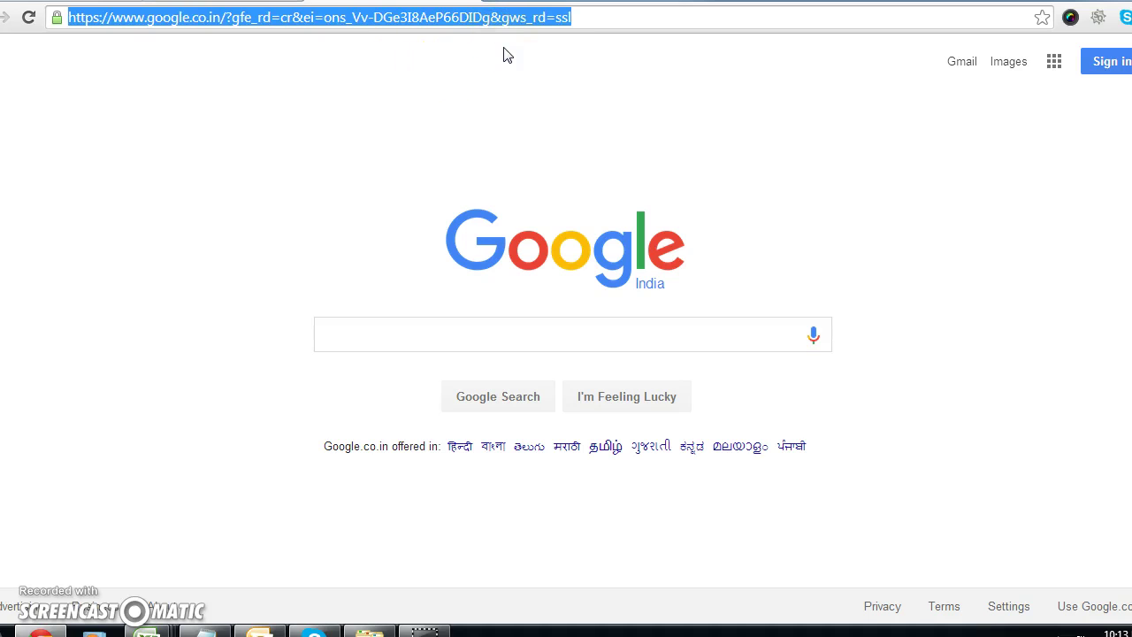
Step: Load google.com/webmasters from the suggestions and choose 'Sign in to Search Console'
type("goo")
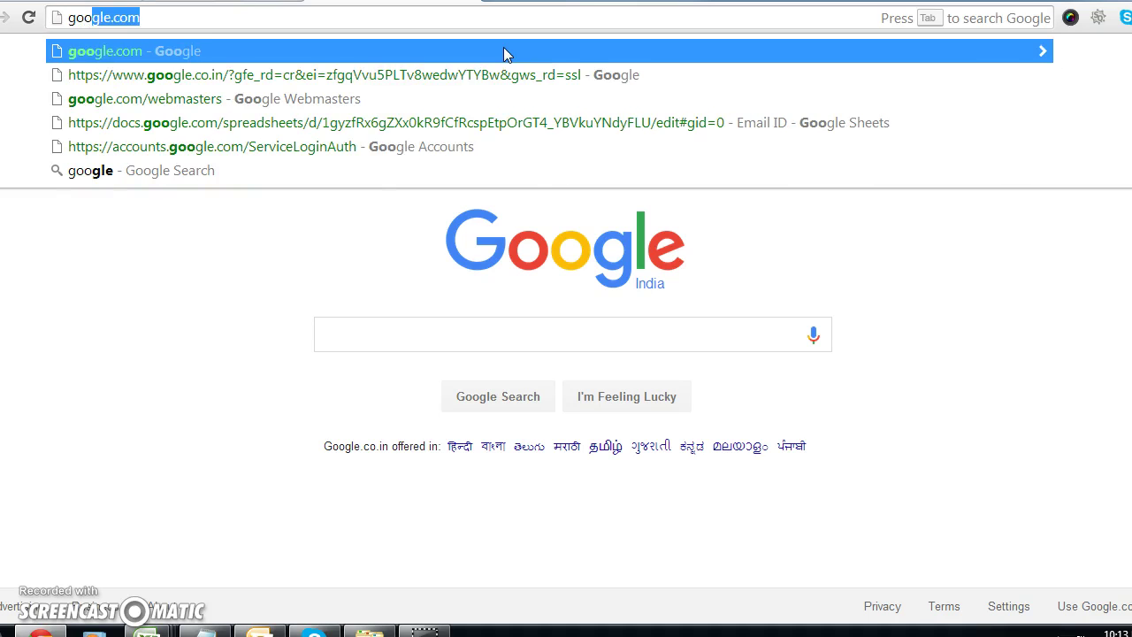
type("gle.com/we")
key("Down")
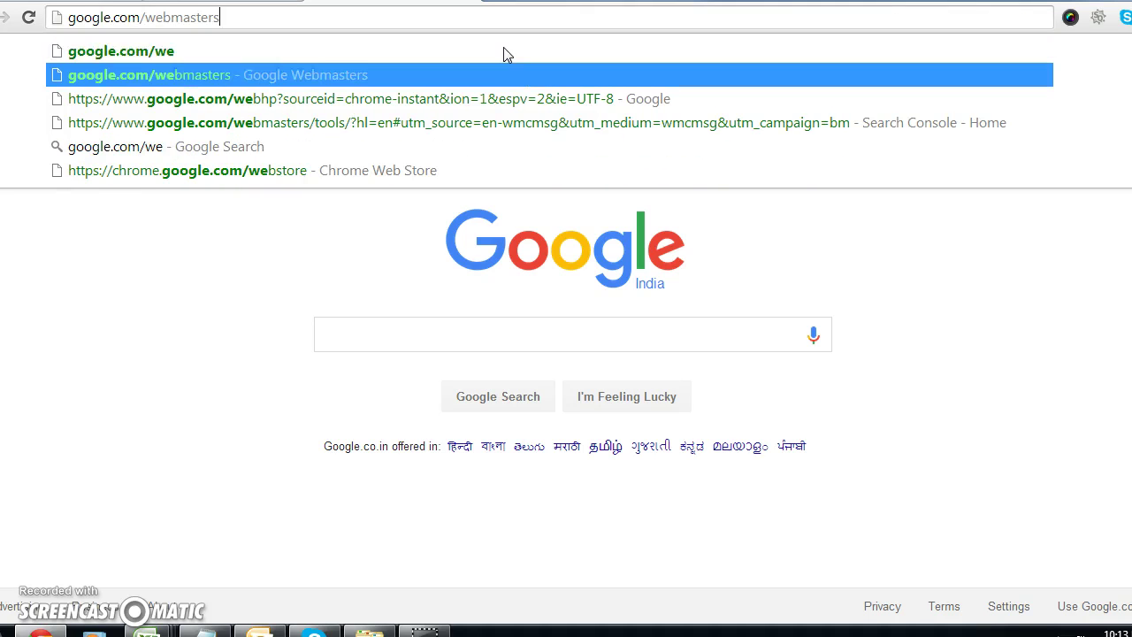
key("Return")
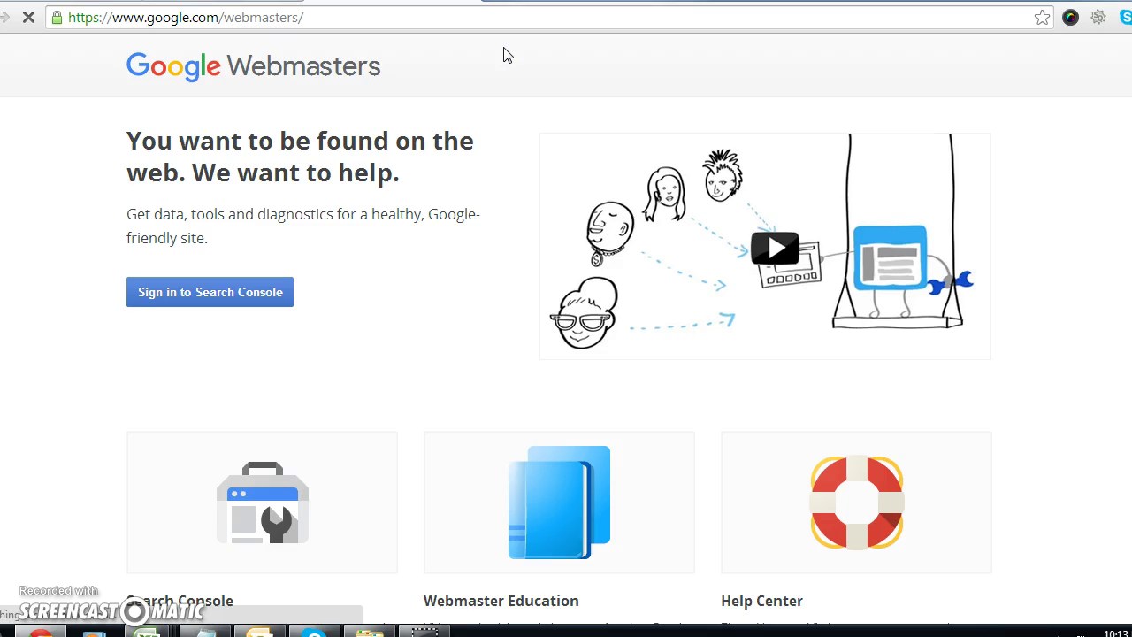
left_click(343, 327)
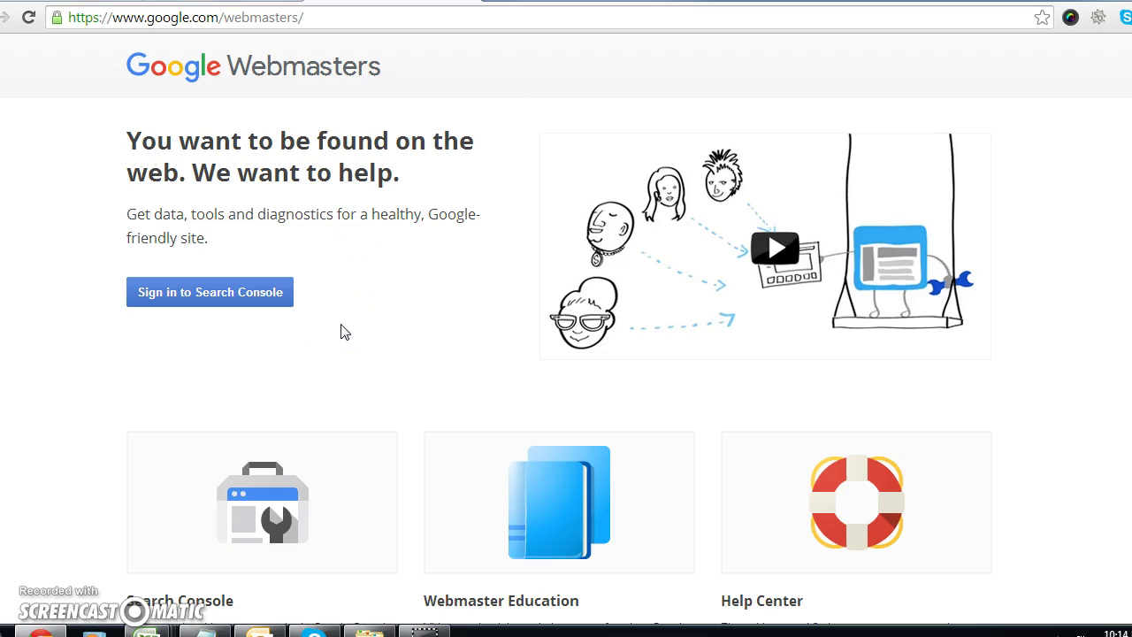
left_click(265, 293)
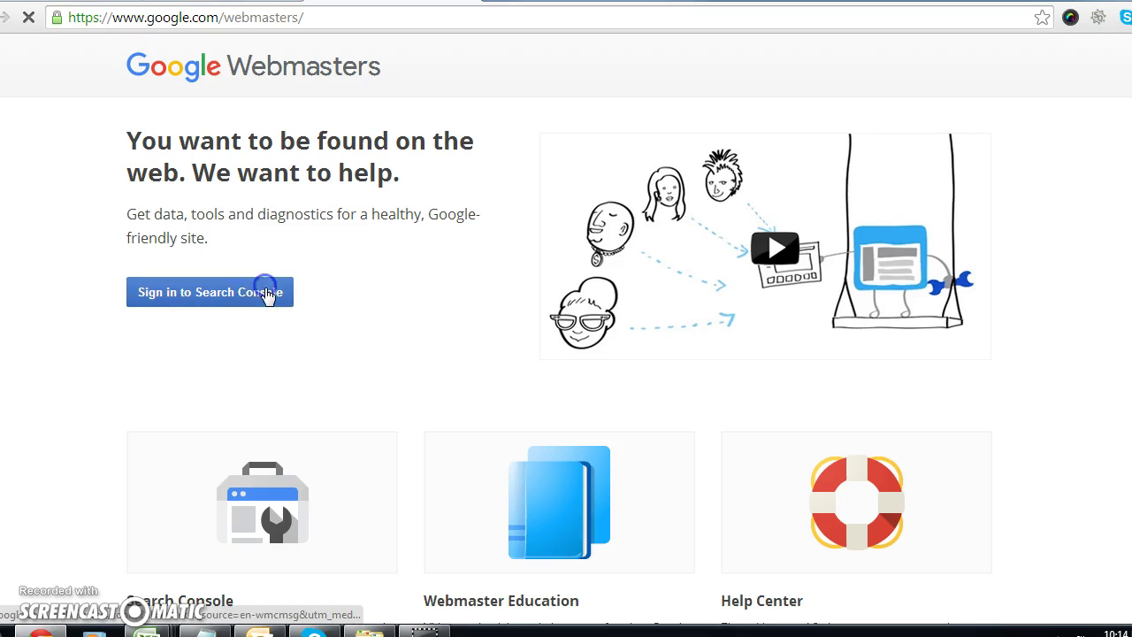
left_click(277, 341)
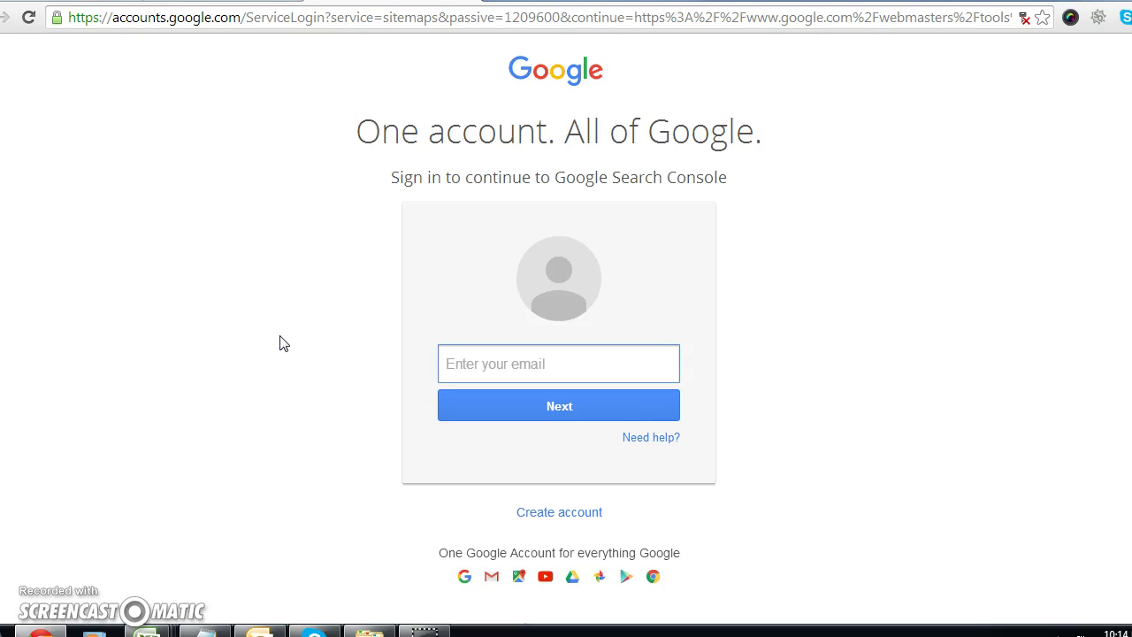
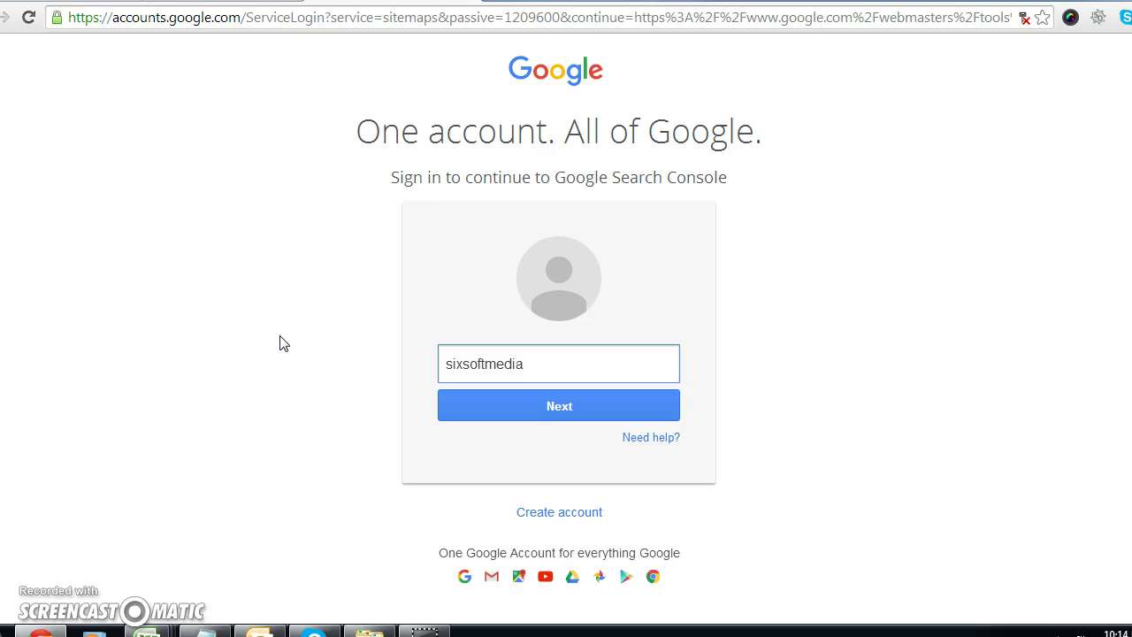
Step: Enter the account e-mail, fixing a typo, then the password to sign in
key("Return")
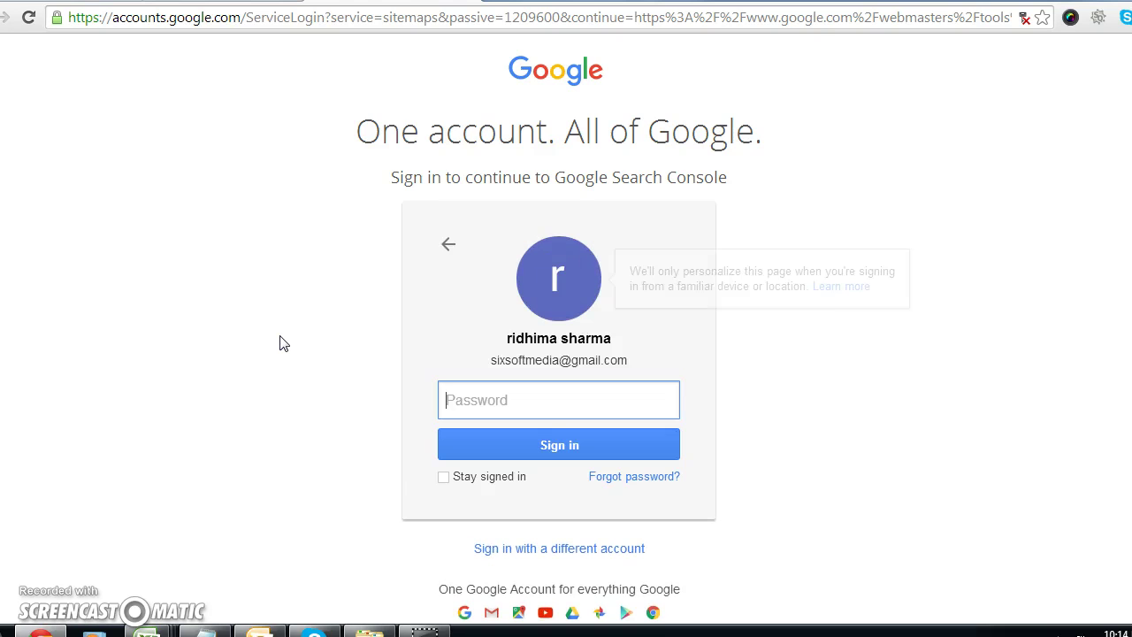
type("••••••••••••")
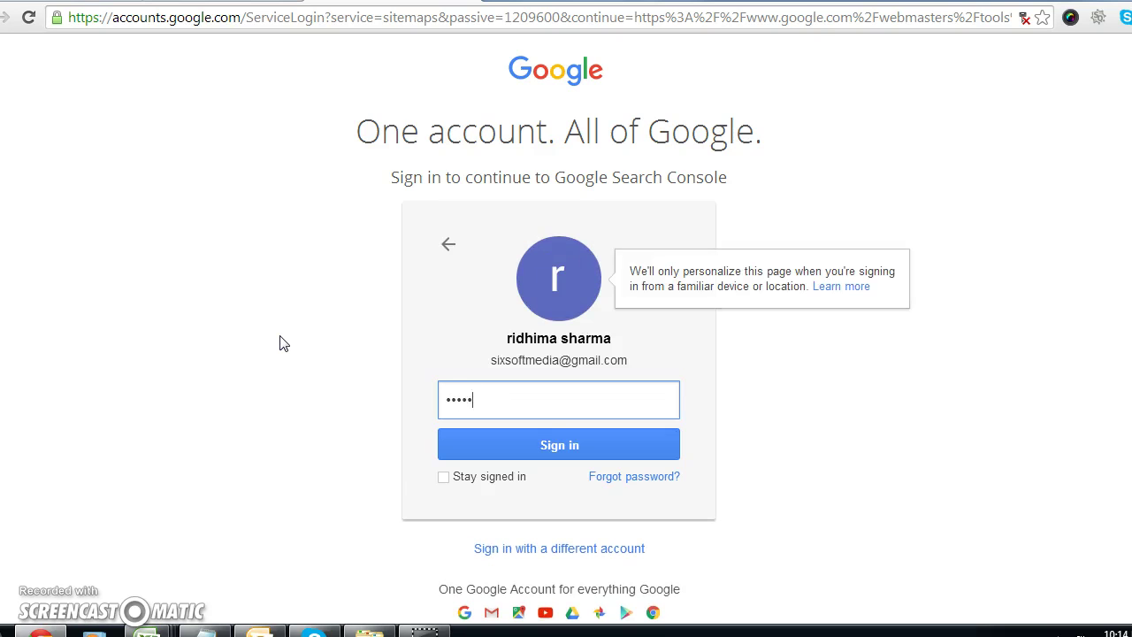
type("••")
key("Return")
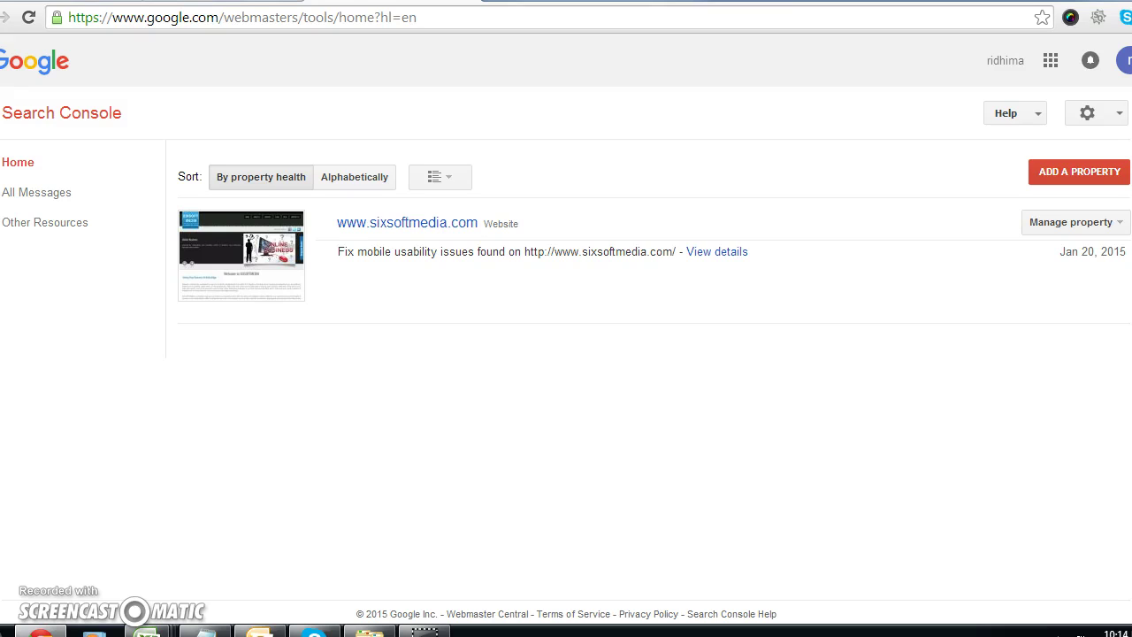
left_click(1069, 174)
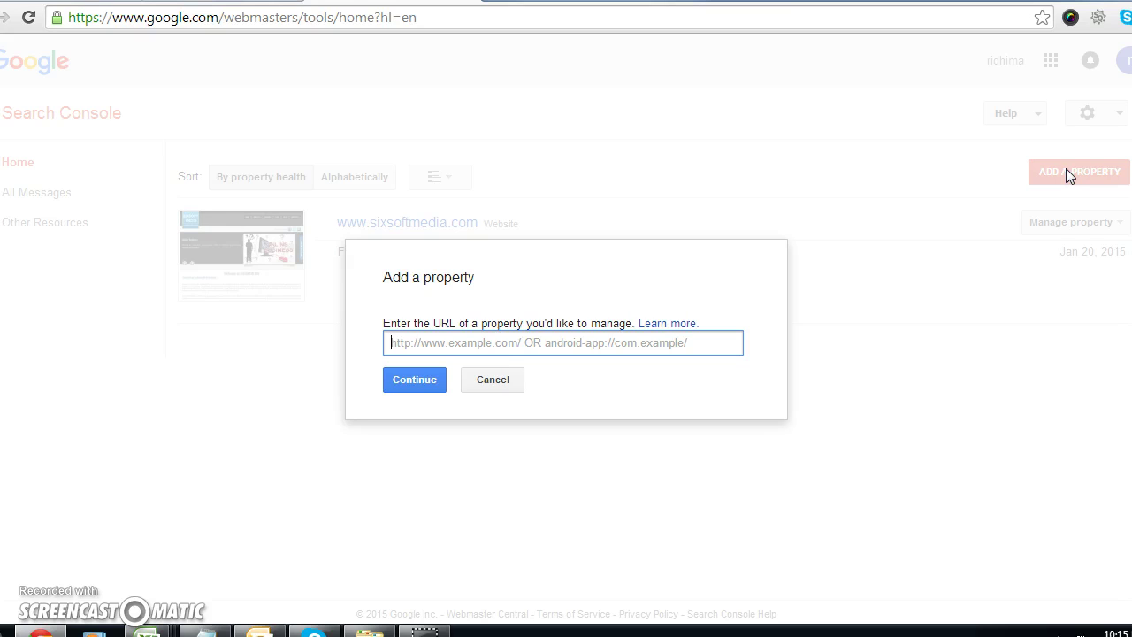
type("www.")
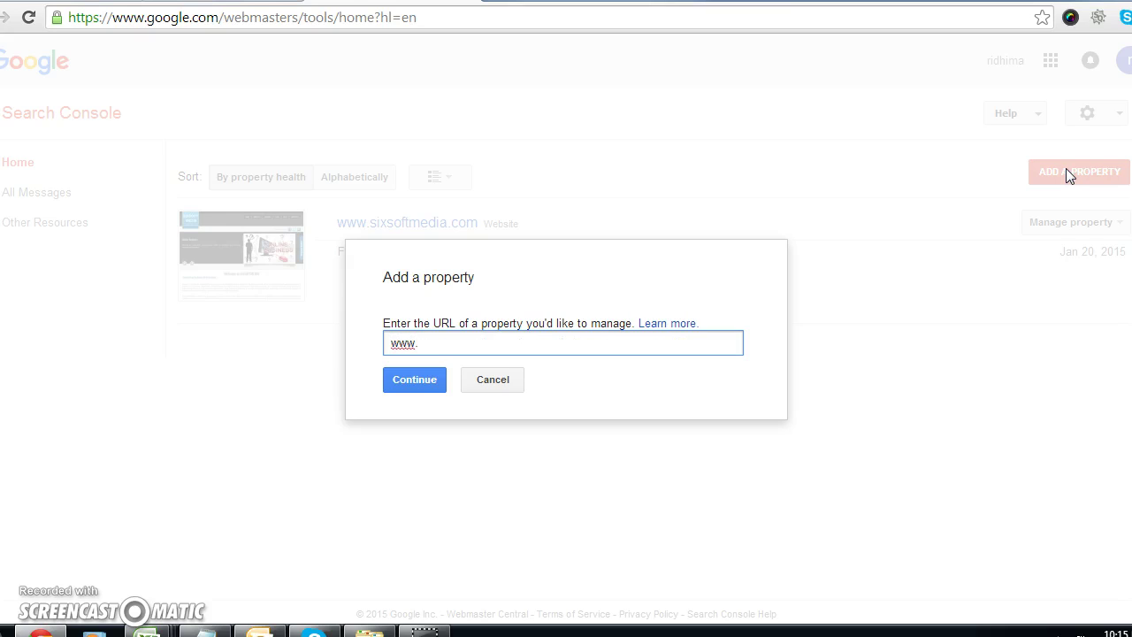
type("abc.com")
left_click(396, 387)
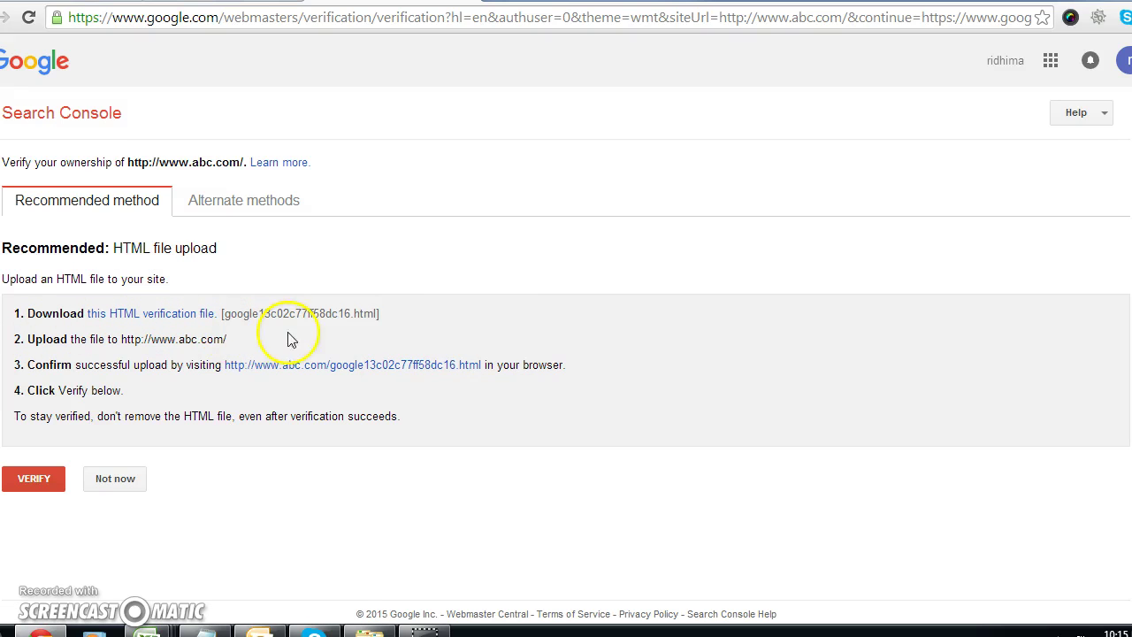
Step: Check the google13c02c77ff58dc16.html file address, then return to the HTML file upload instructions
left_click_drag(378, 314, 312, 314)
left_click(392, 366)
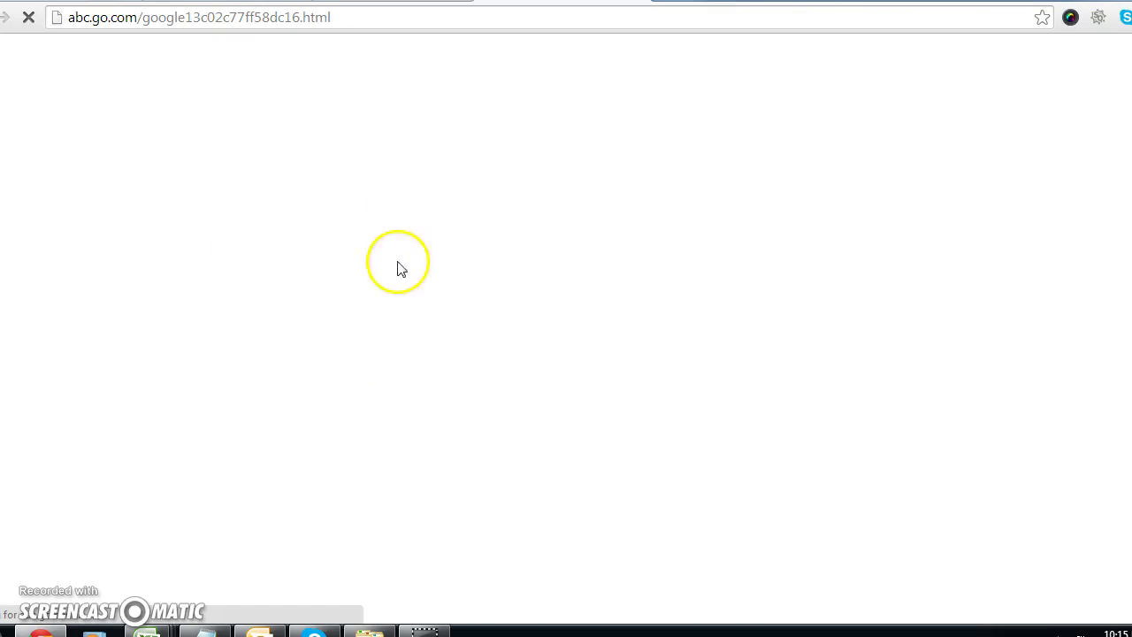
key("ctrl+w")
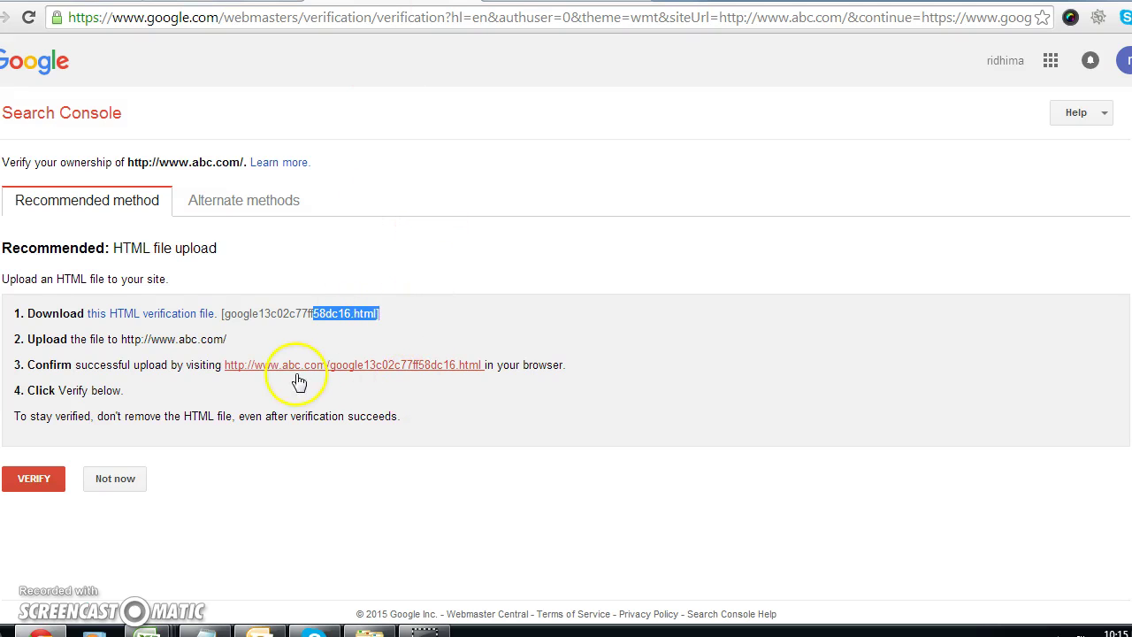
left_click(7, 630)
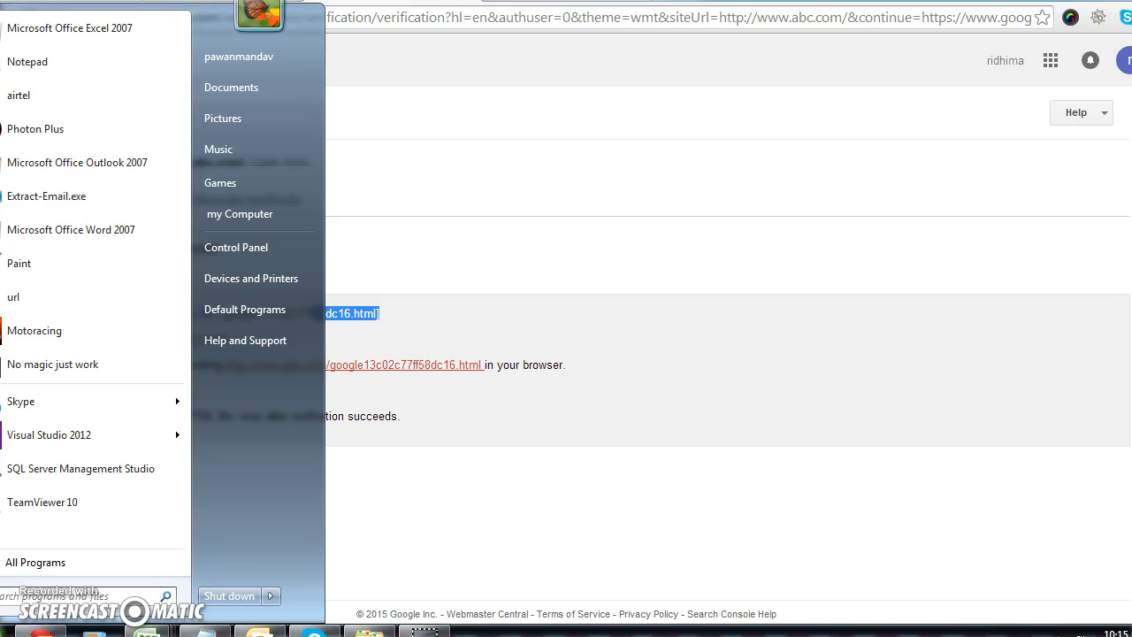
left_click(558, 425)
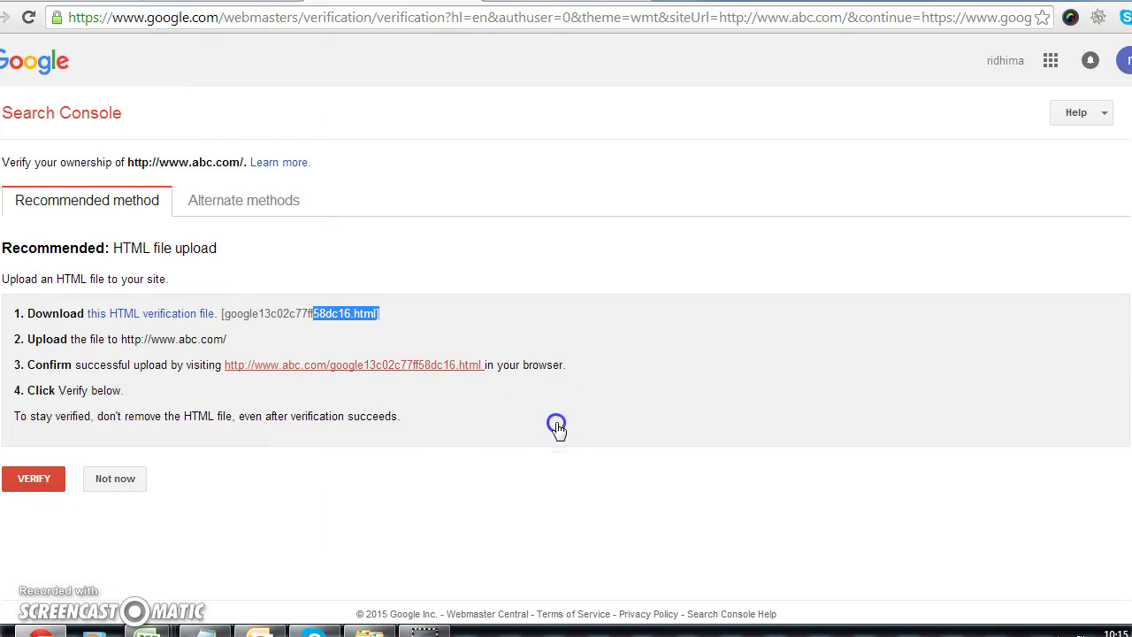
left_click(451, 382)
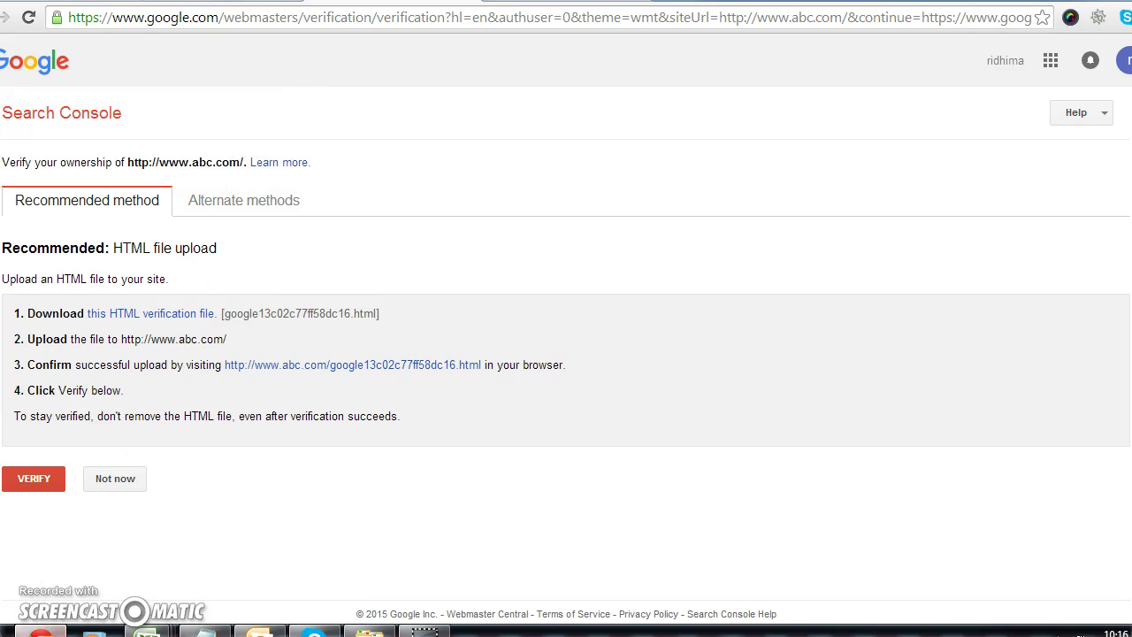
Step: Switch to Alternate methods and choose the HTML tag verification method
left_click(236, 200)
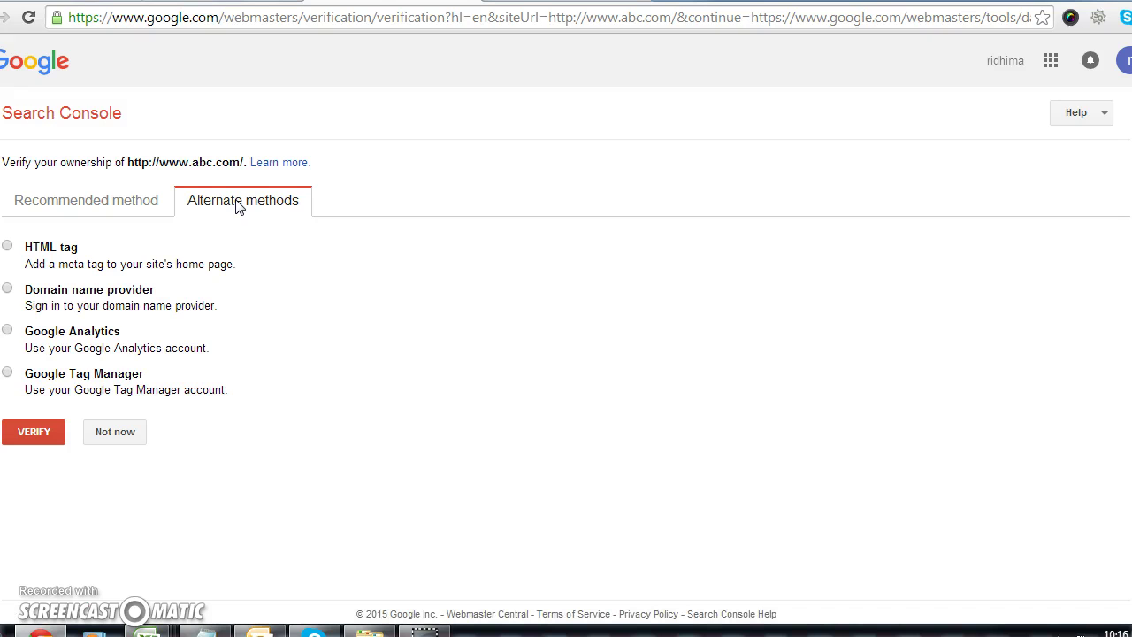
left_click(218, 215)
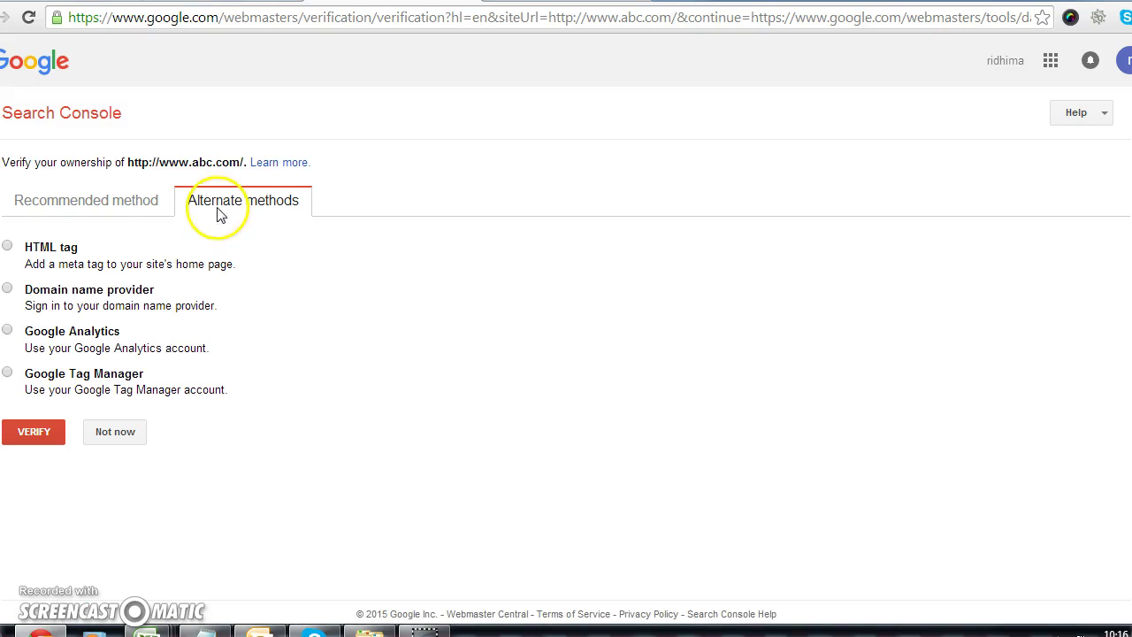
left_click(7, 248)
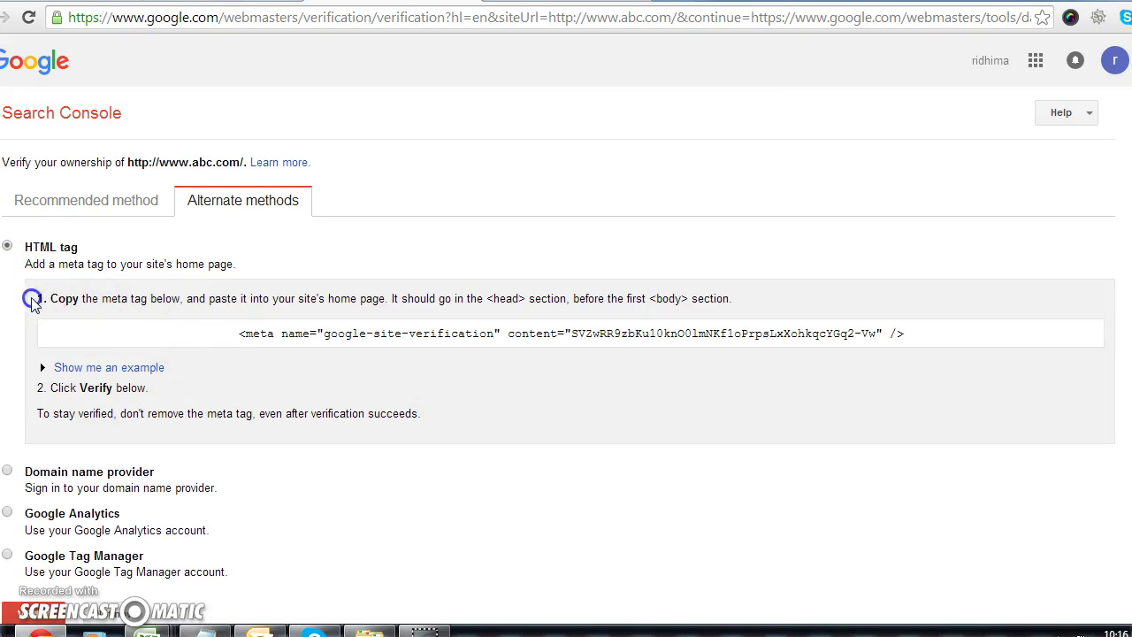
Step: Select the google-site-verification meta tag and its placement instructions in the head
left_click_drag(34, 299, 106, 302)
left_click_drag(243, 333, 905, 332)
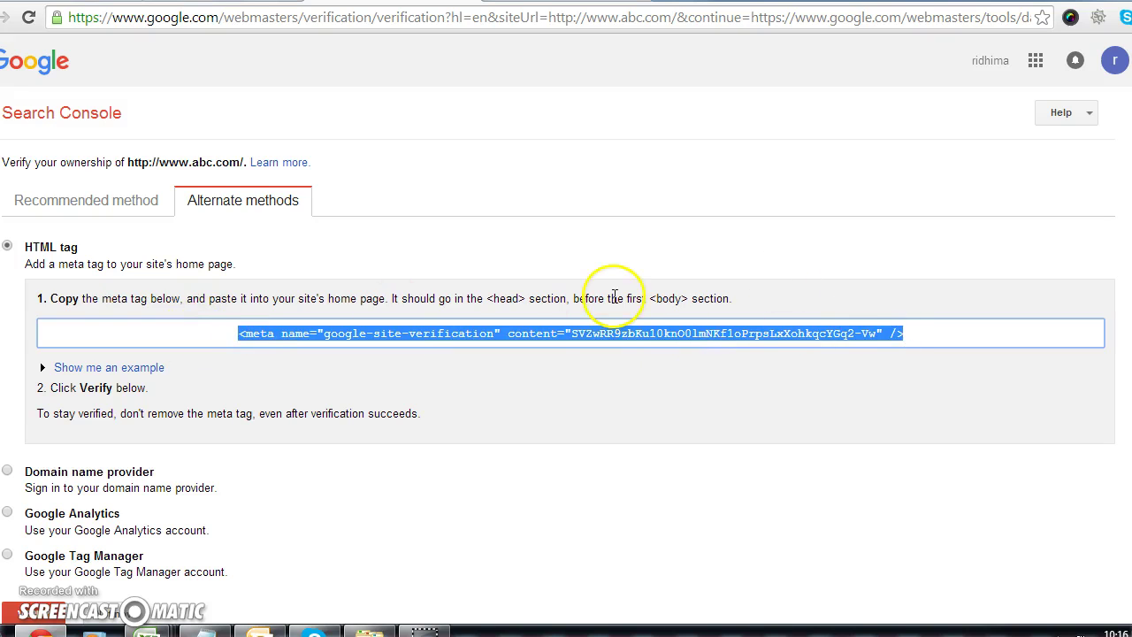
left_click_drag(389, 298, 728, 295)
left_click(979, 331)
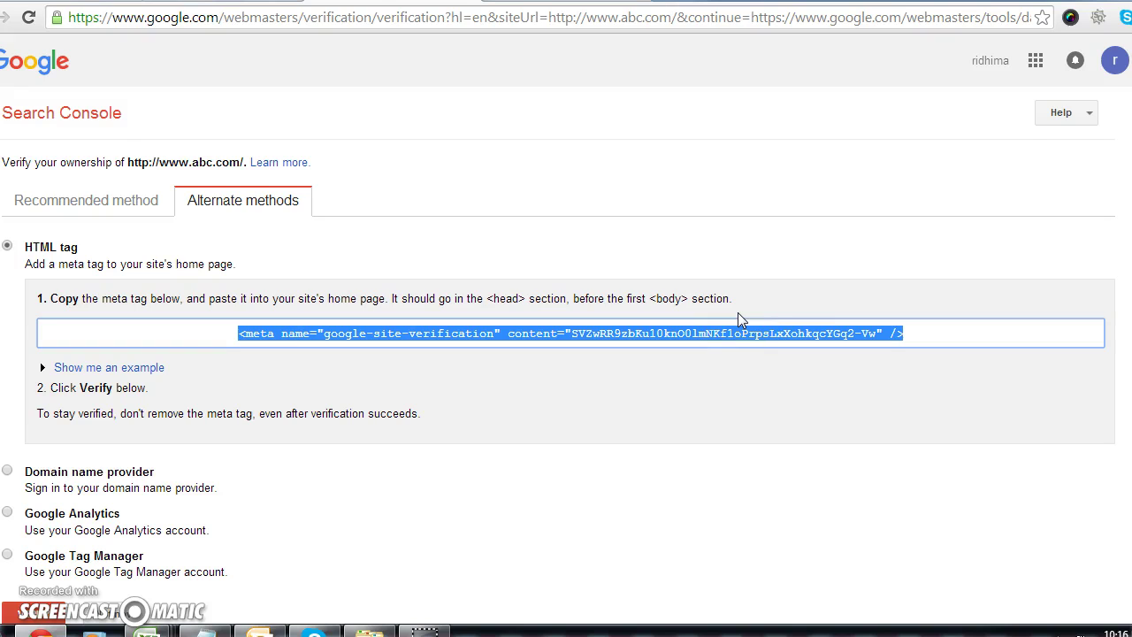
scroll(738, 312, "down", 1)
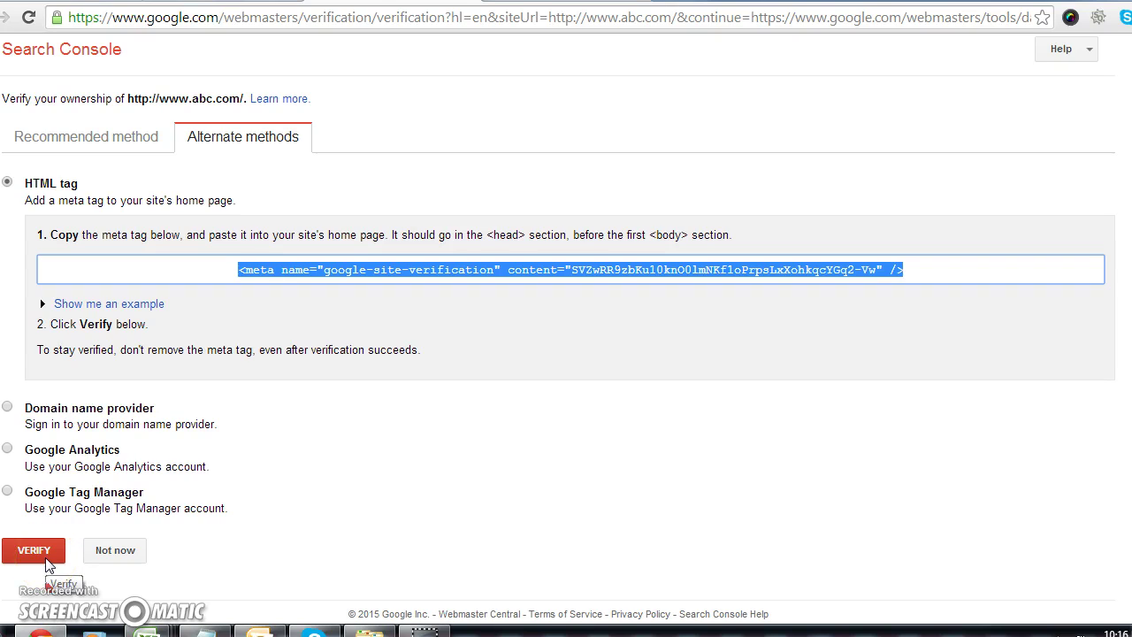
Step: Choose Domain name provider and browse the registrar dropdown without picking one
left_click(8, 407)
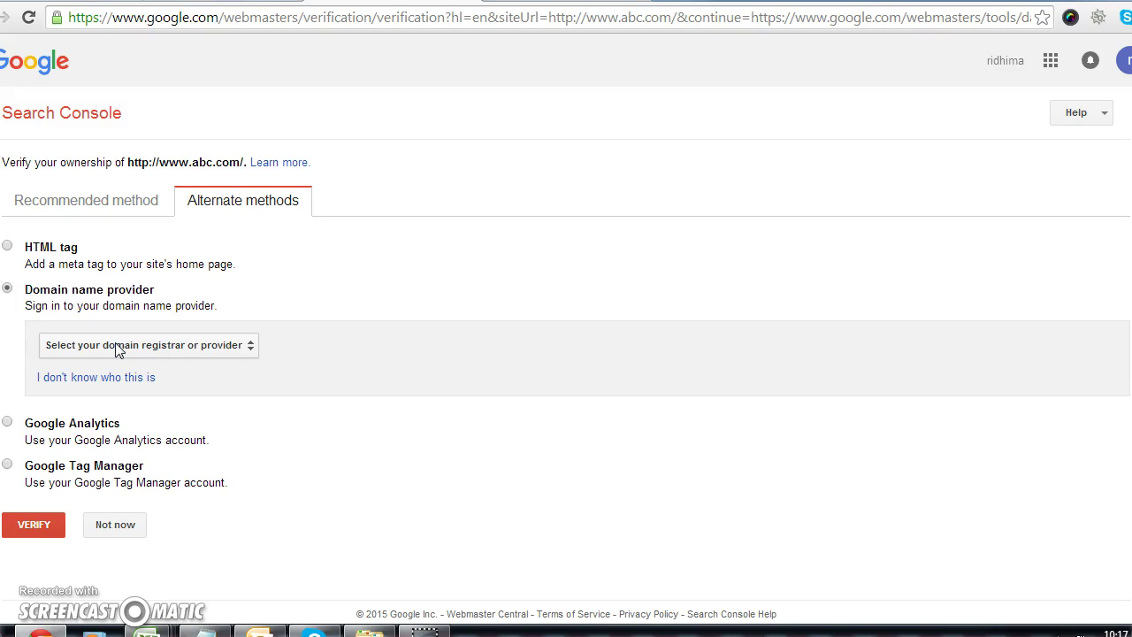
left_click(115, 345)
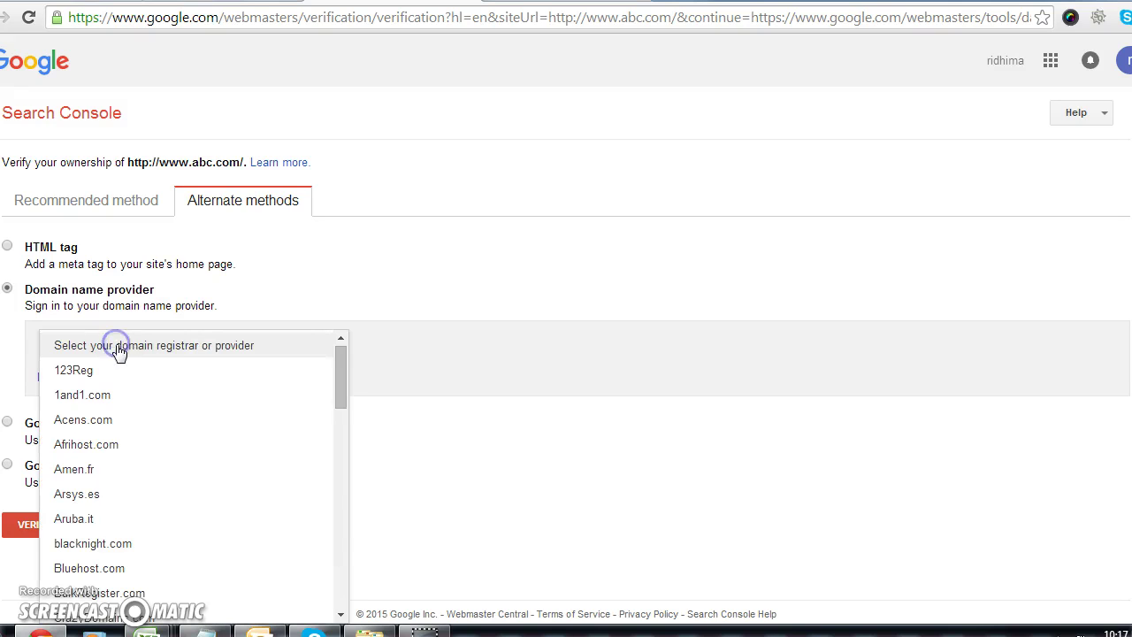
left_click_drag(341, 378, 336, 436)
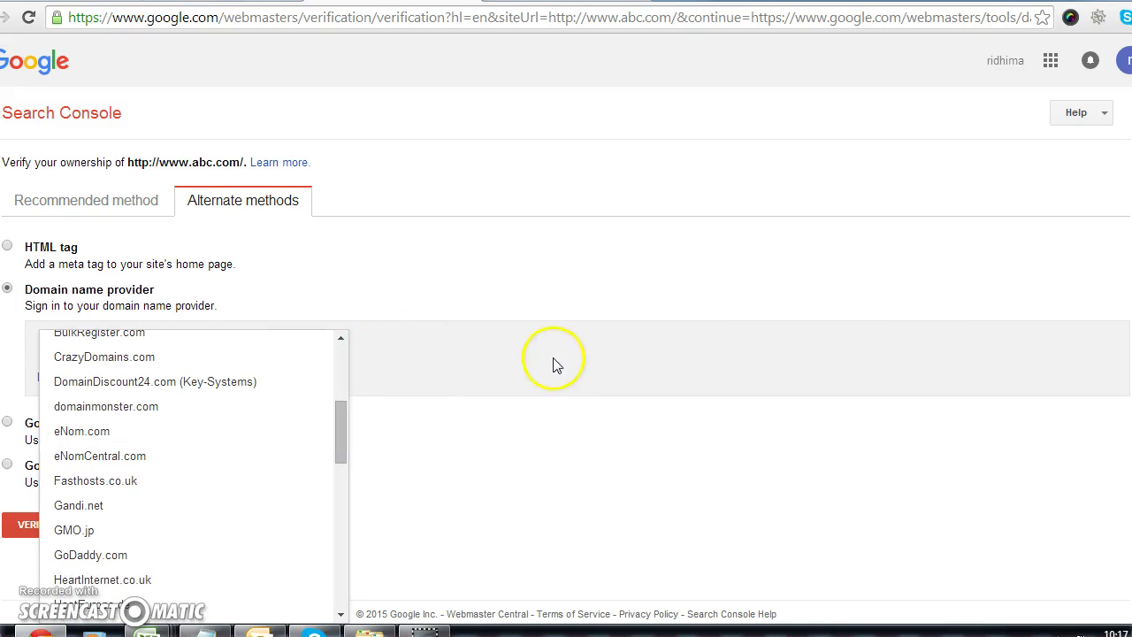
left_click(571, 360)
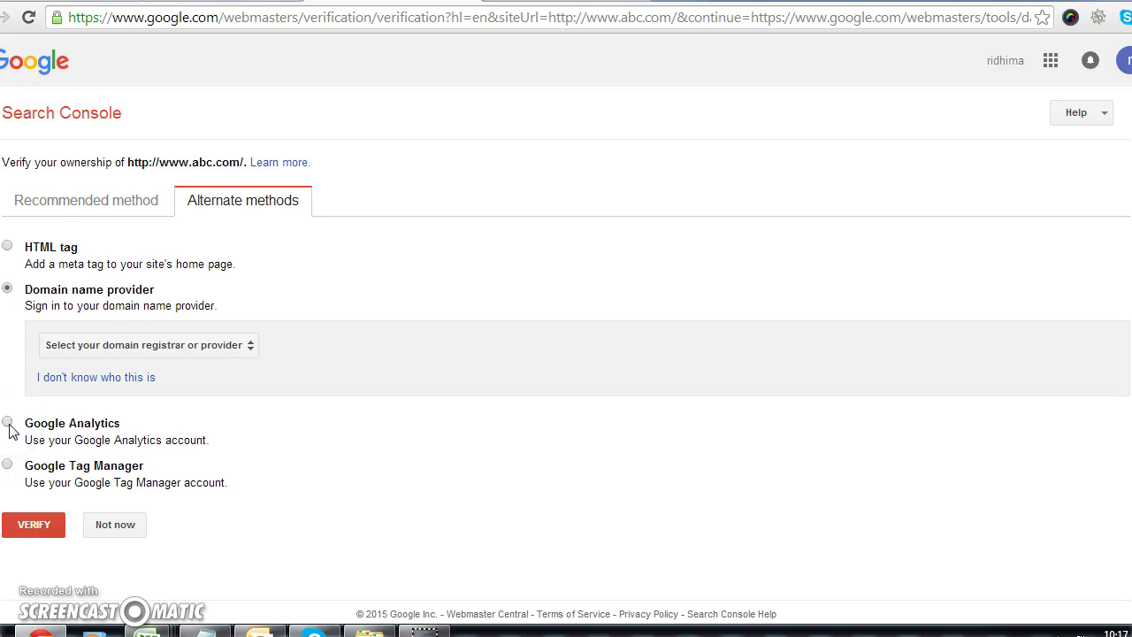
Step: Choose Google Analytics verification and highlight its asynchronous tracking code requirement
left_click(8, 424)
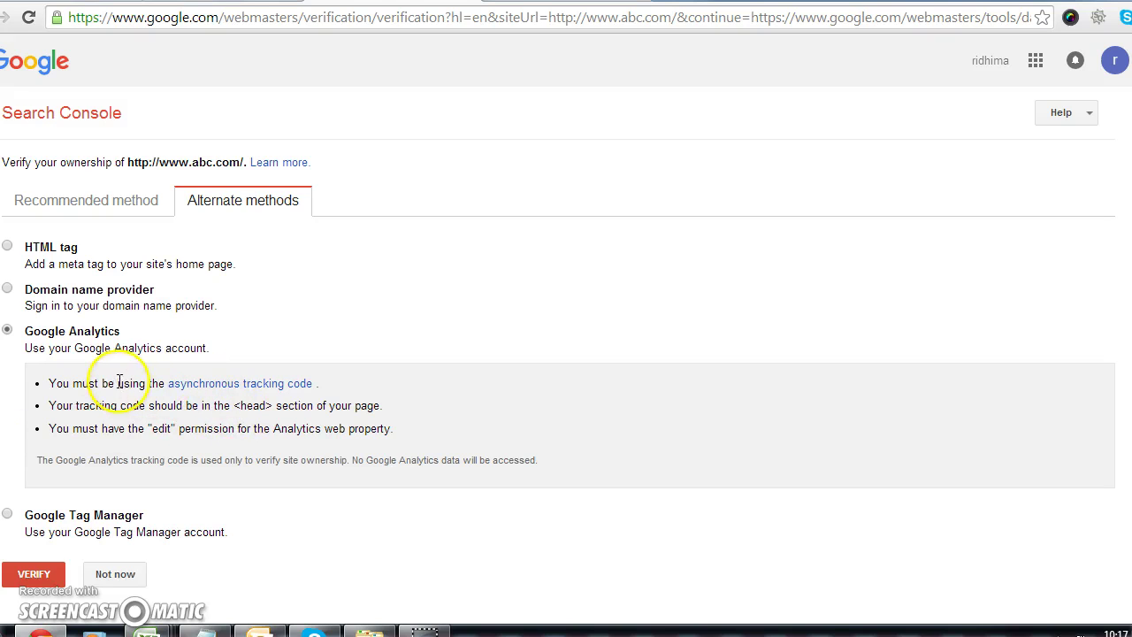
left_click_drag(322, 385, 173, 387)
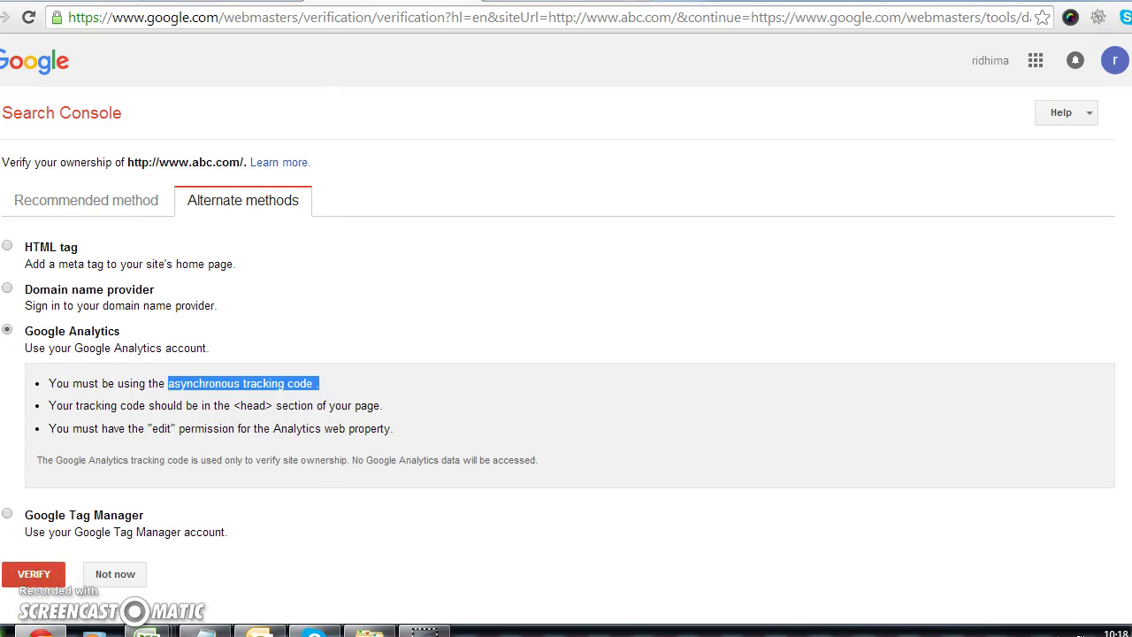
left_click(5, 631)
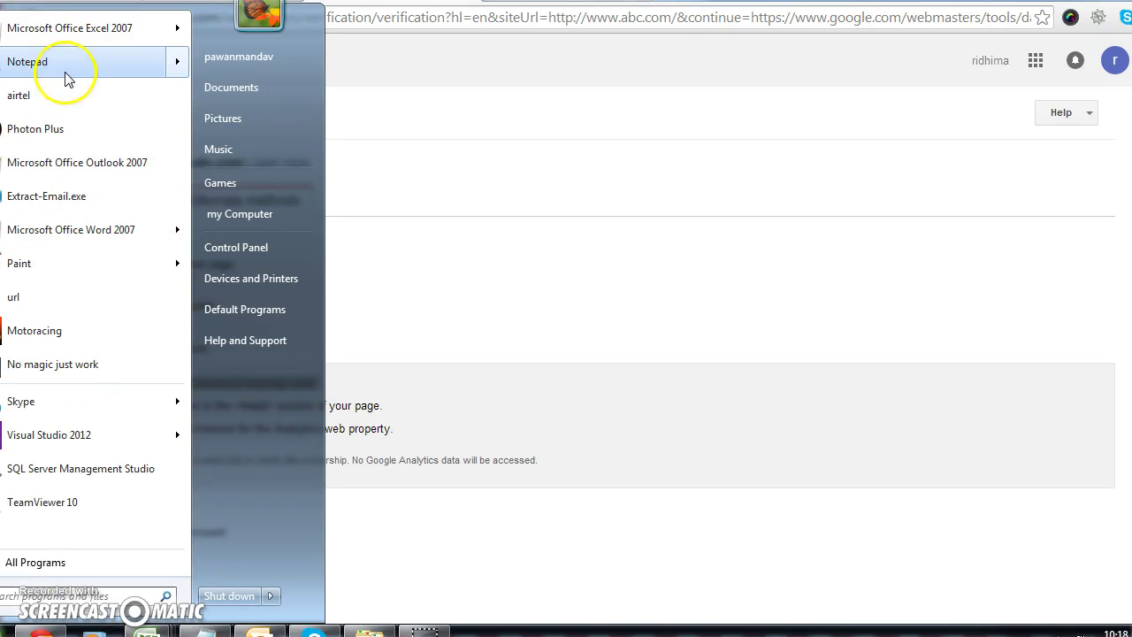
Step: Launch Notepad via Start menu search and begin typing the support e-mail address
mouse_move(65, 80)
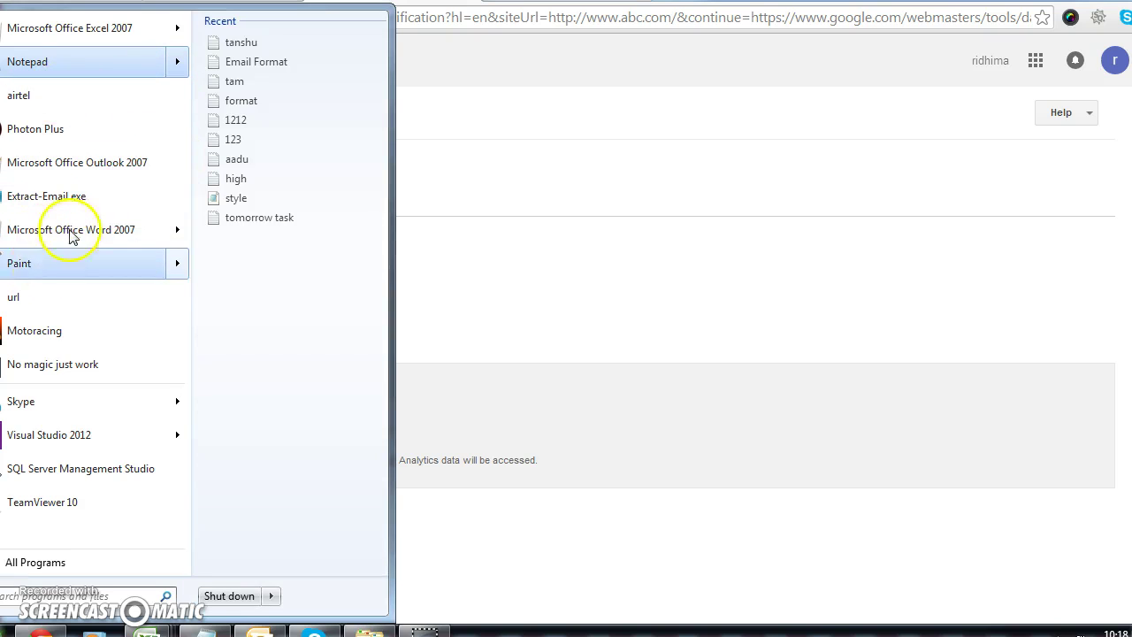
left_click(586, 331)
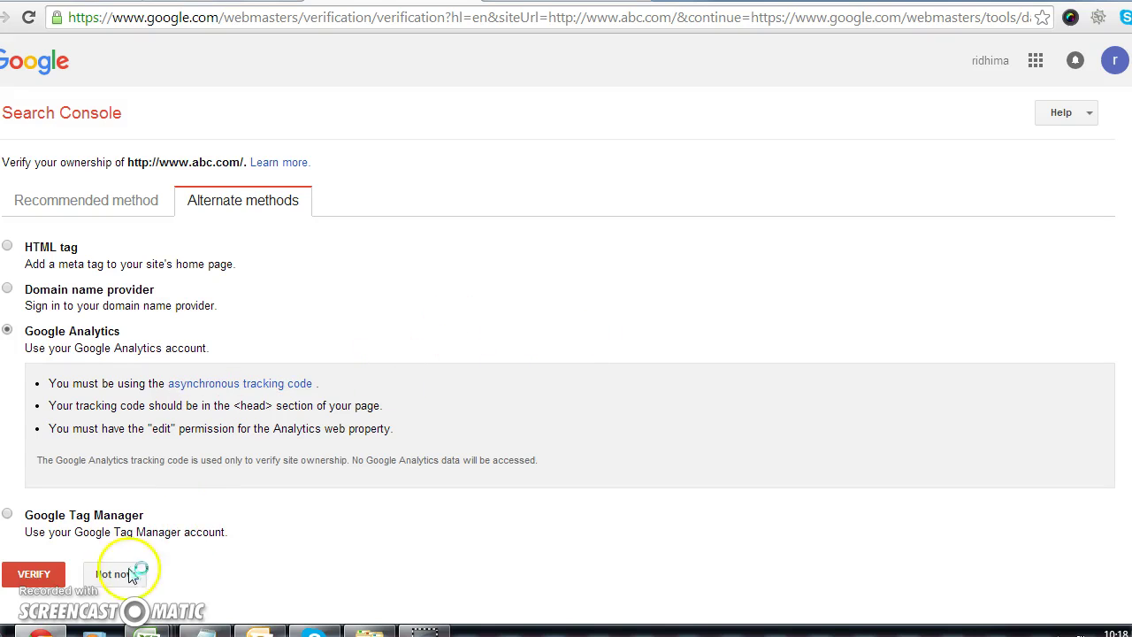
left_click(27, 628)
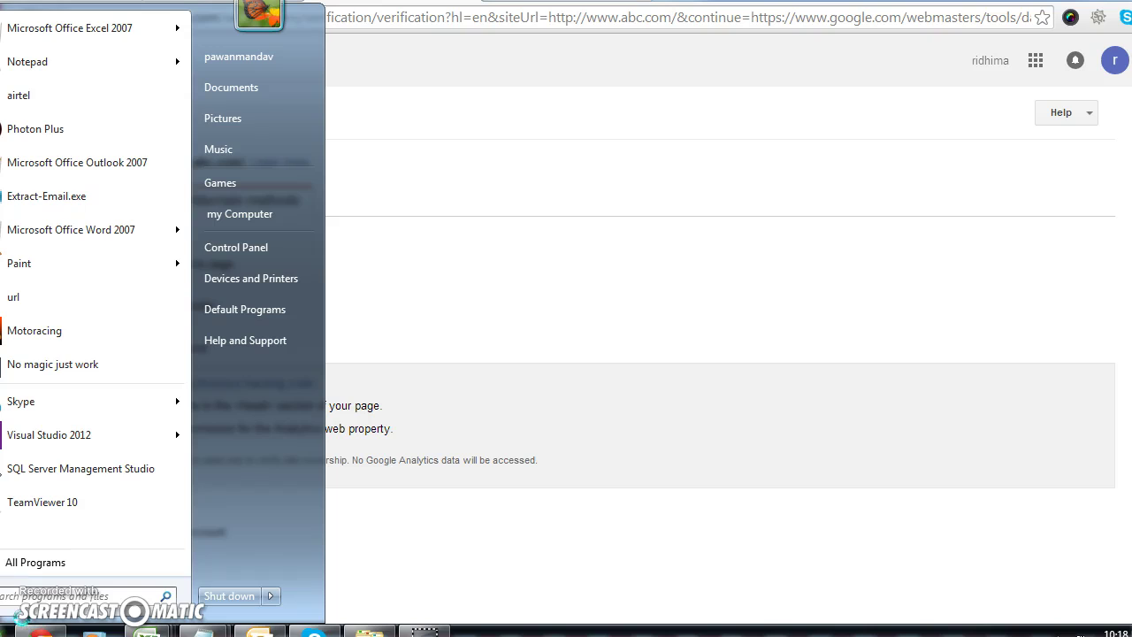
type("notepad")
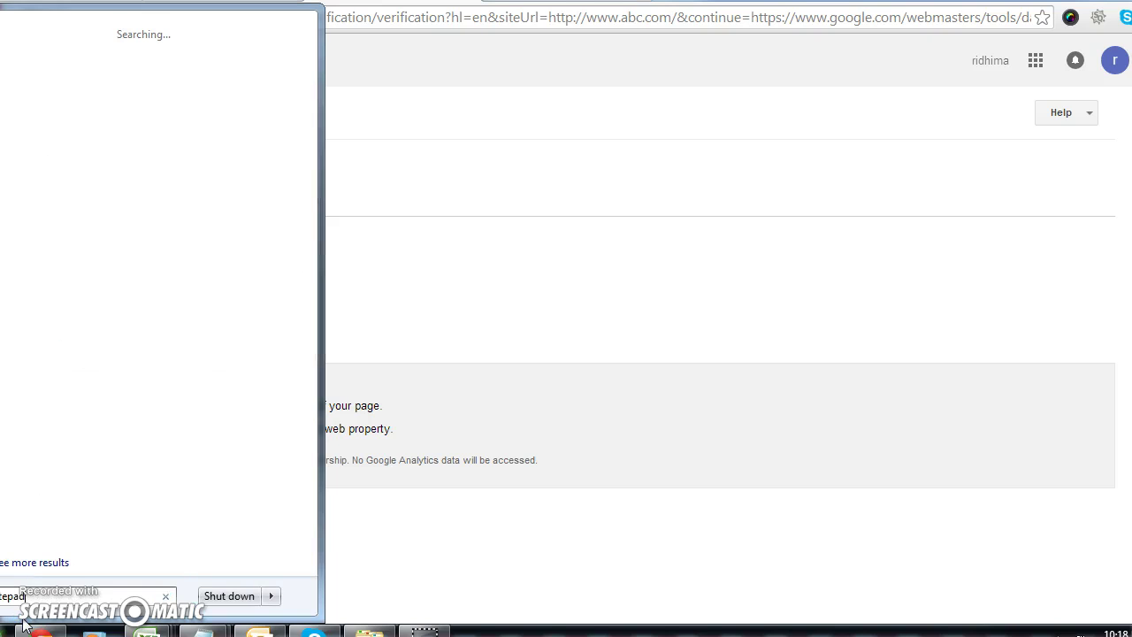
left_click(25, 625)
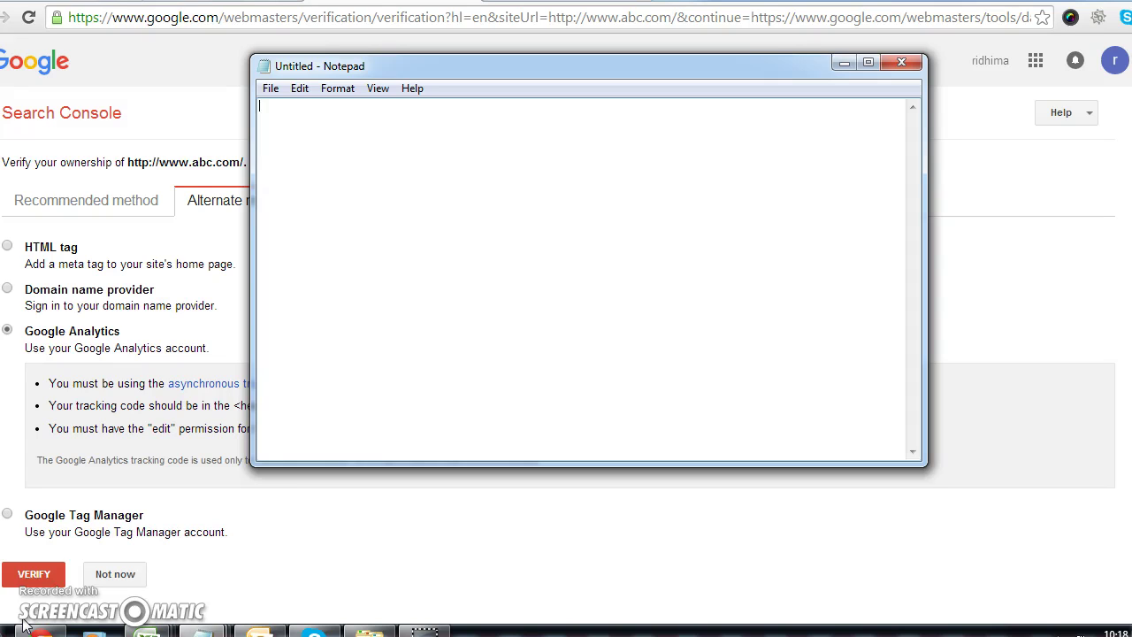
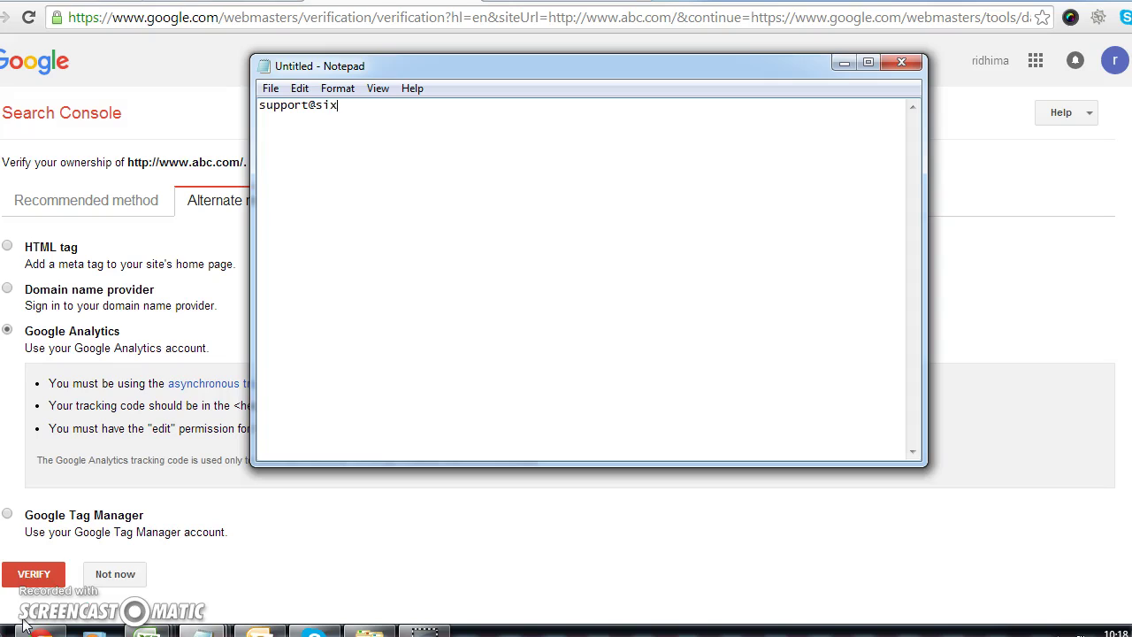